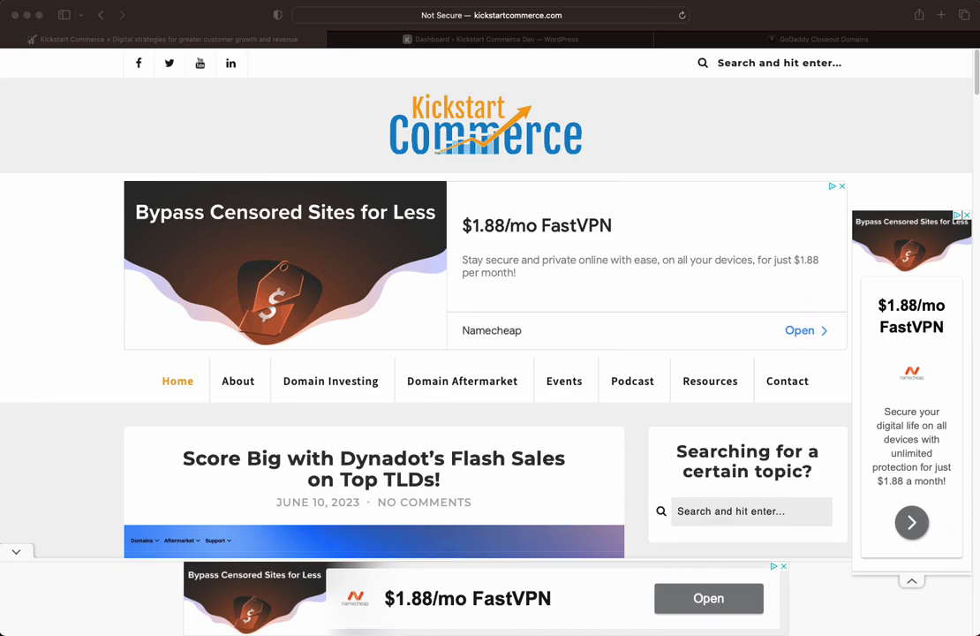
- Look over the WordPress dashboard and the GoDaddy closeout domain list on ExpiredDomains.net
left_click(566, 39)
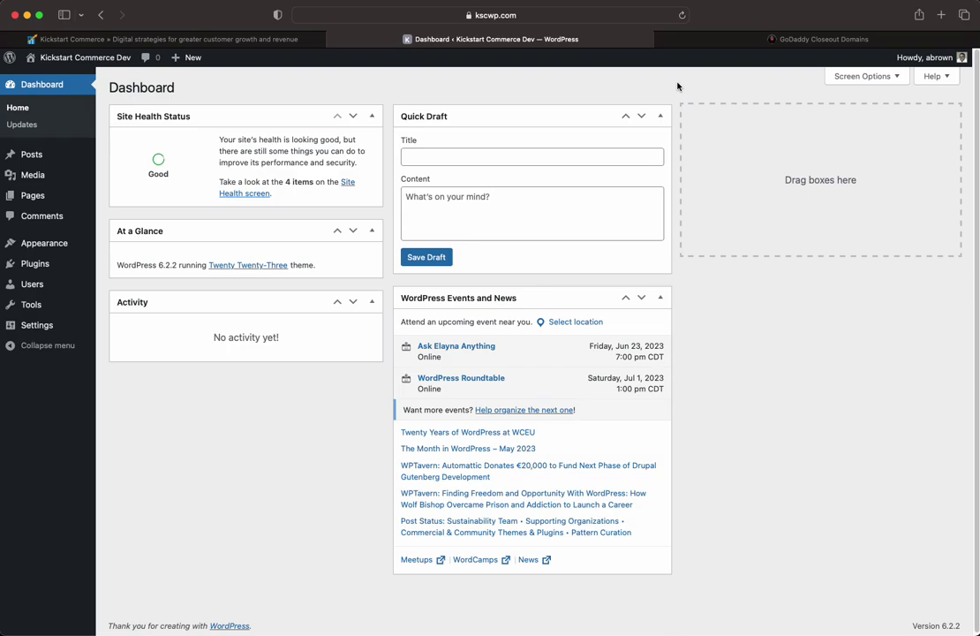
left_click(785, 39)
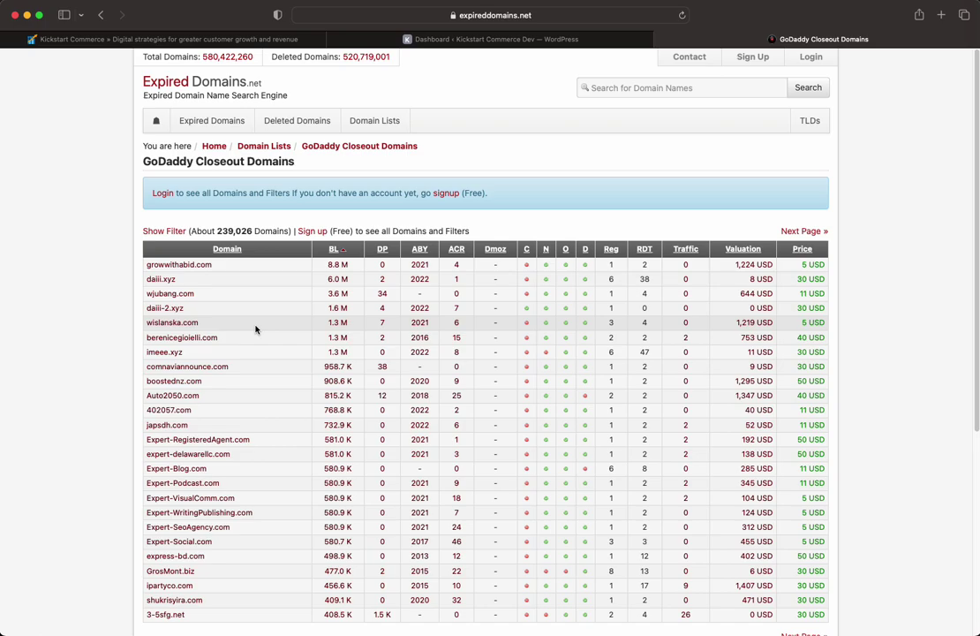
scroll(256, 432, "down", 1)
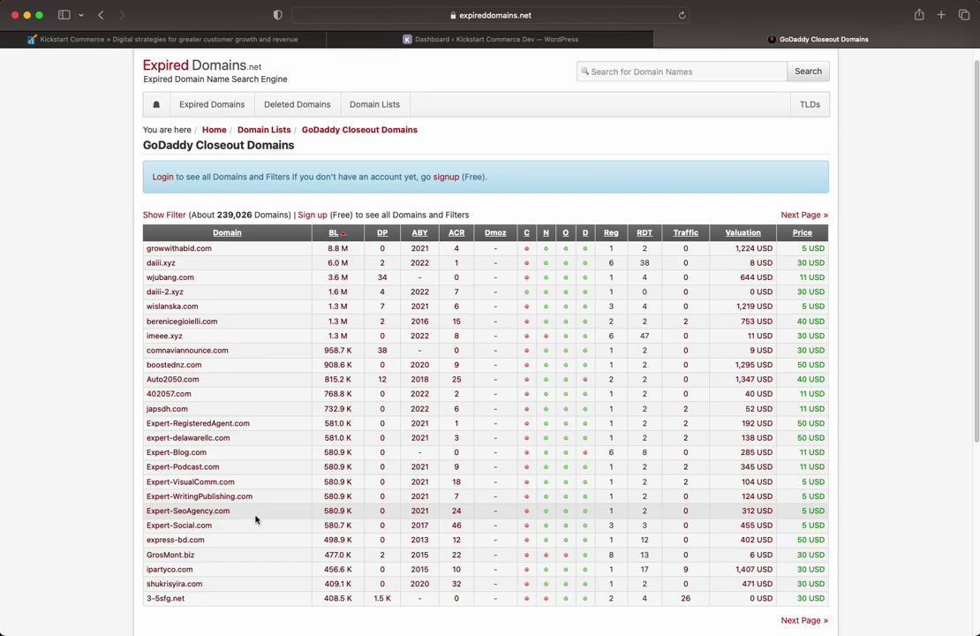
- In WordPress, search the plugin directory for "redirection", and install and activate the Redirection plugin for managing 301 redirects and tracking 404 errors
left_click(543, 42)
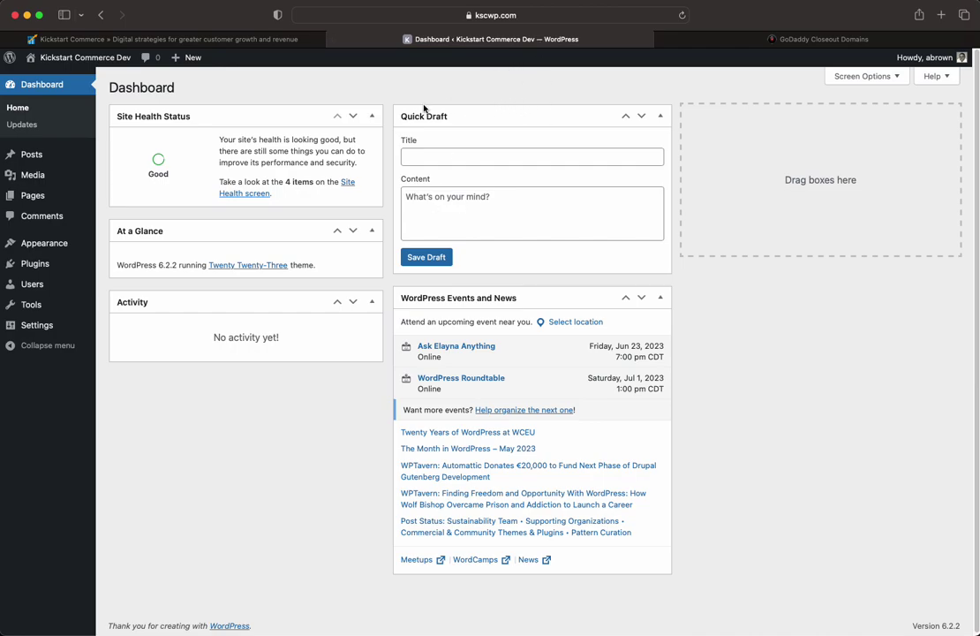
mouse_move(59, 264)
left_click(120, 282)
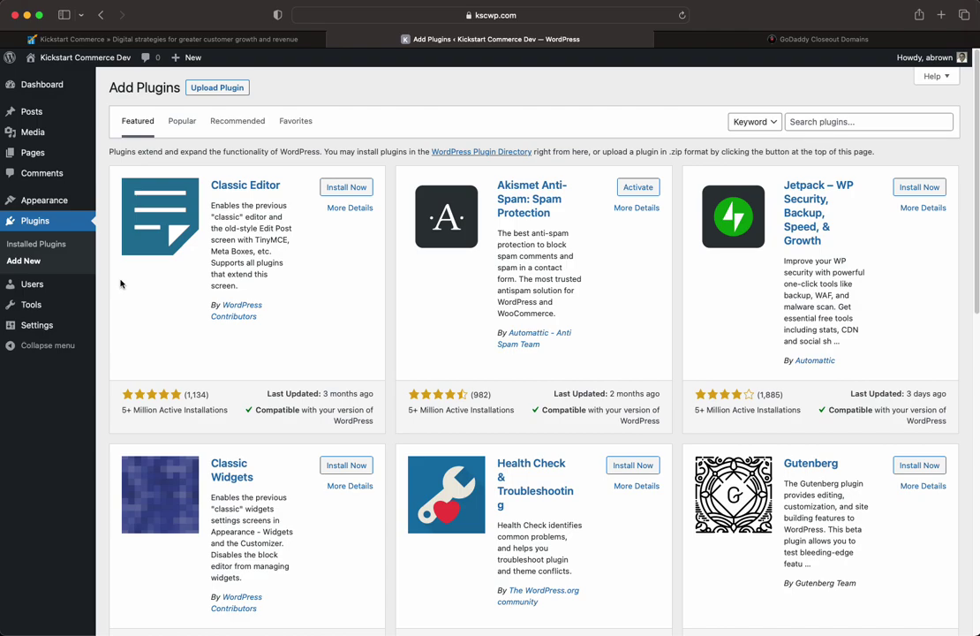
mouse_move(80, 182)
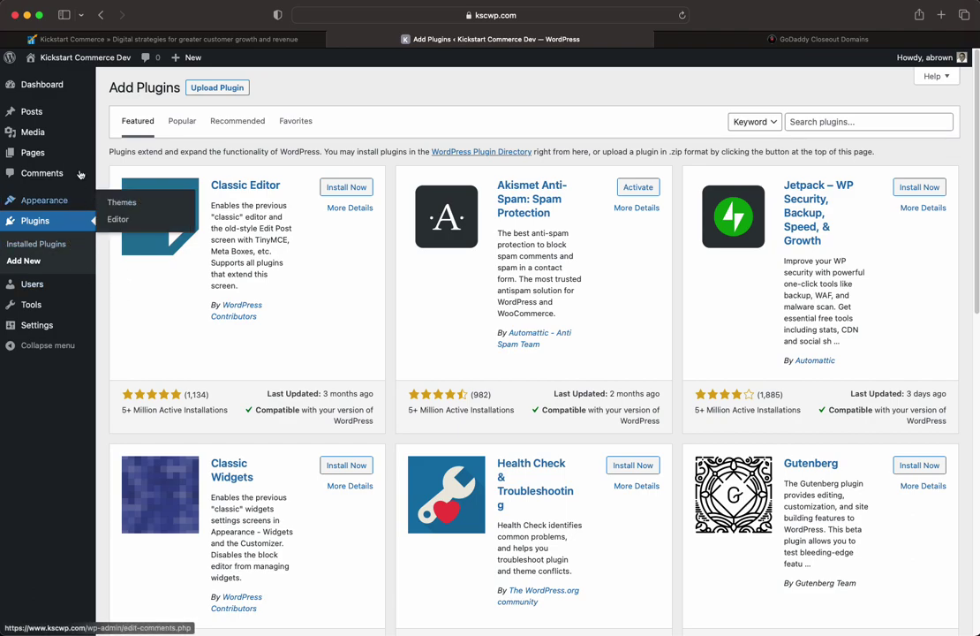
mouse_move(73, 131)
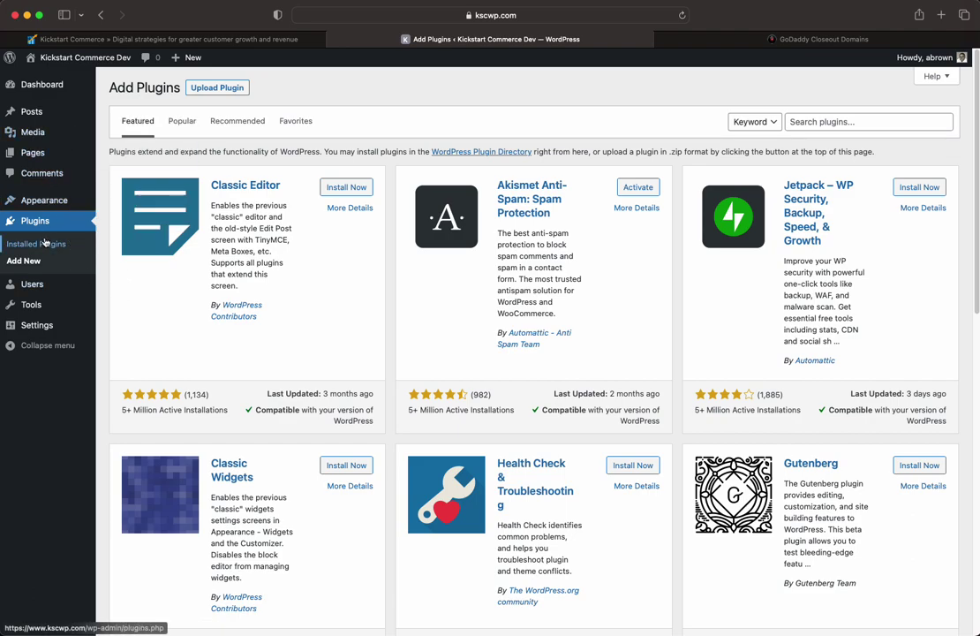
left_click(868, 121)
type("redirection")
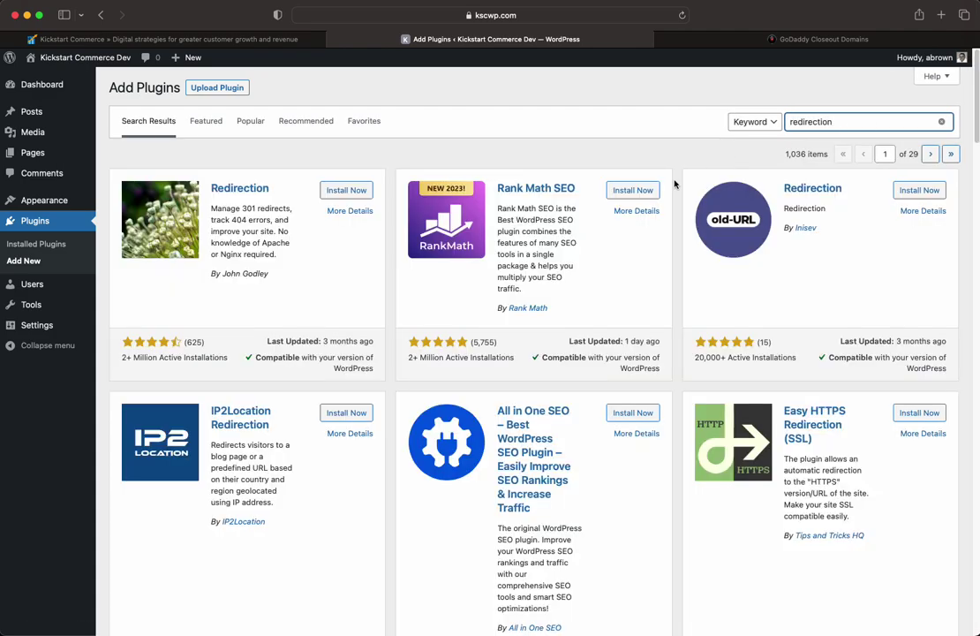
left_click(349, 190)
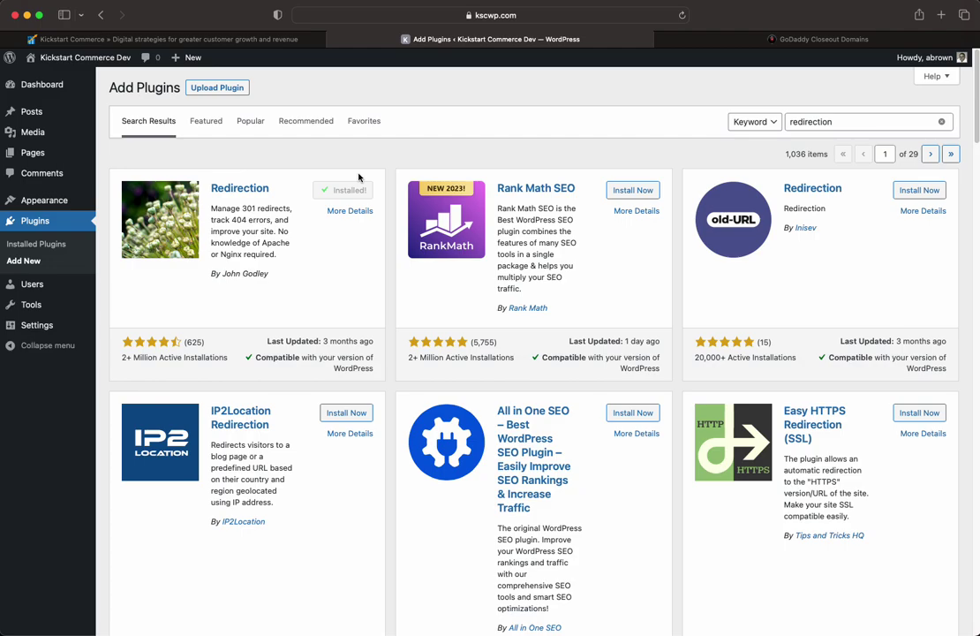
left_click(350, 192)
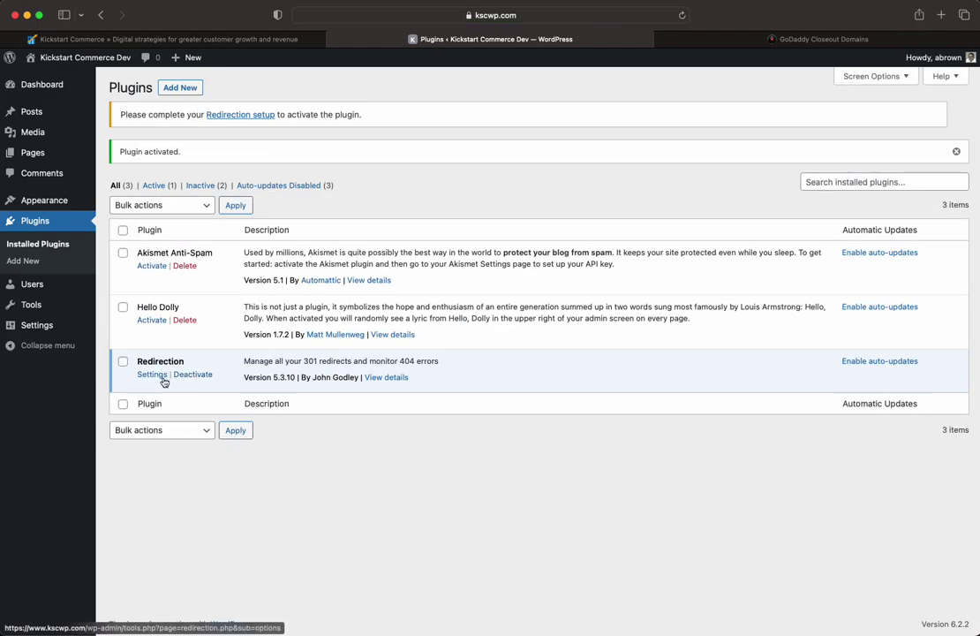
- Open the Redirection plugin's settings and complete its setup wizard, including the basic options and REST API check
left_click(152, 375)
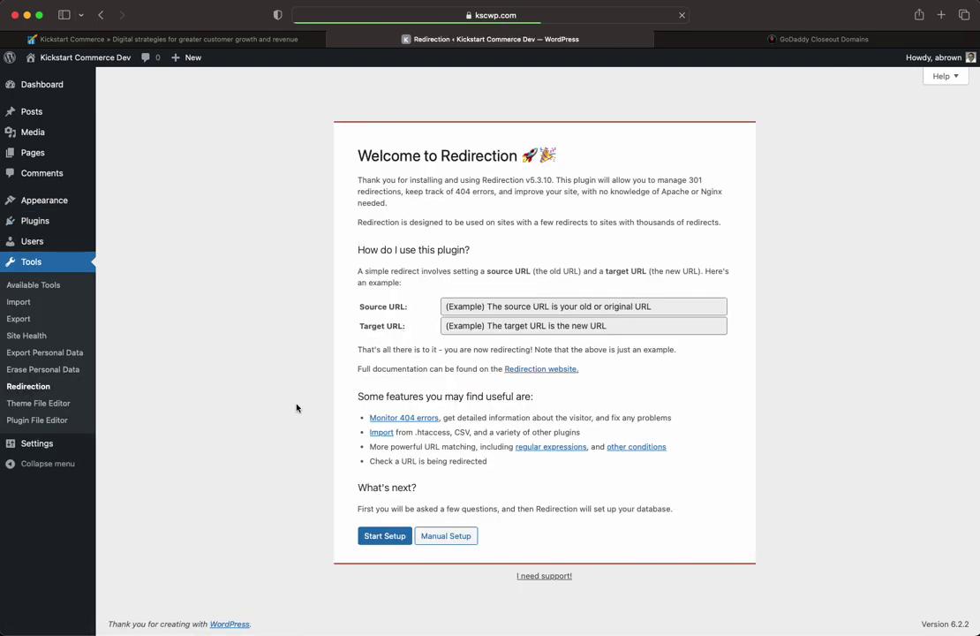
left_click(382, 536)
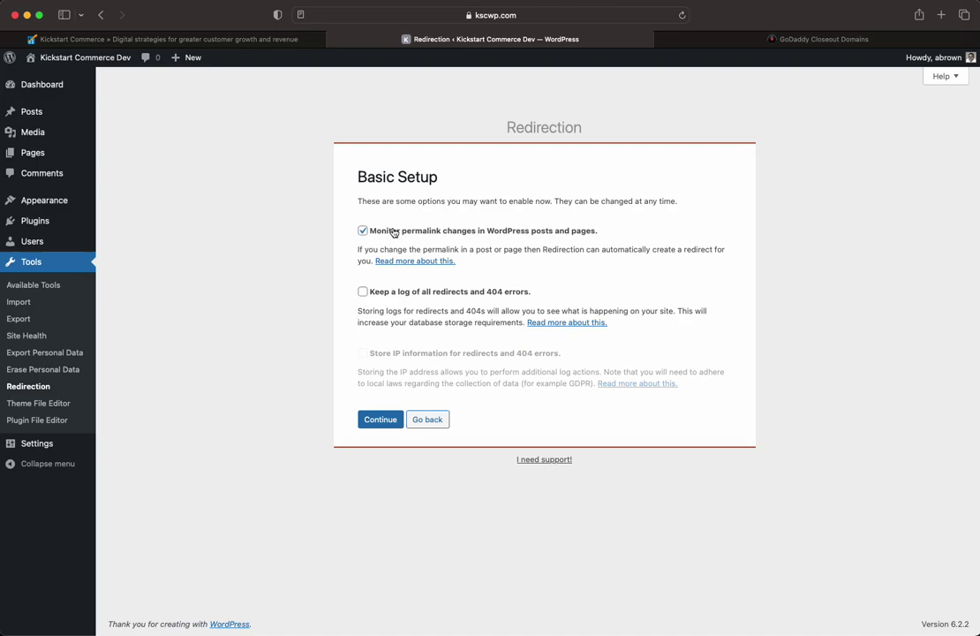
left_click(383, 420)
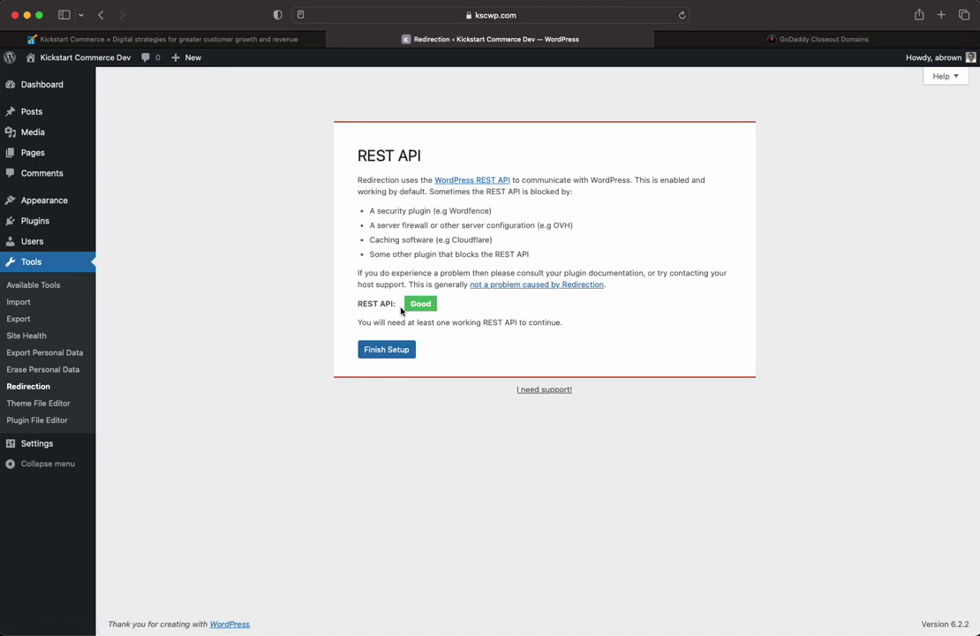
left_click(398, 352)
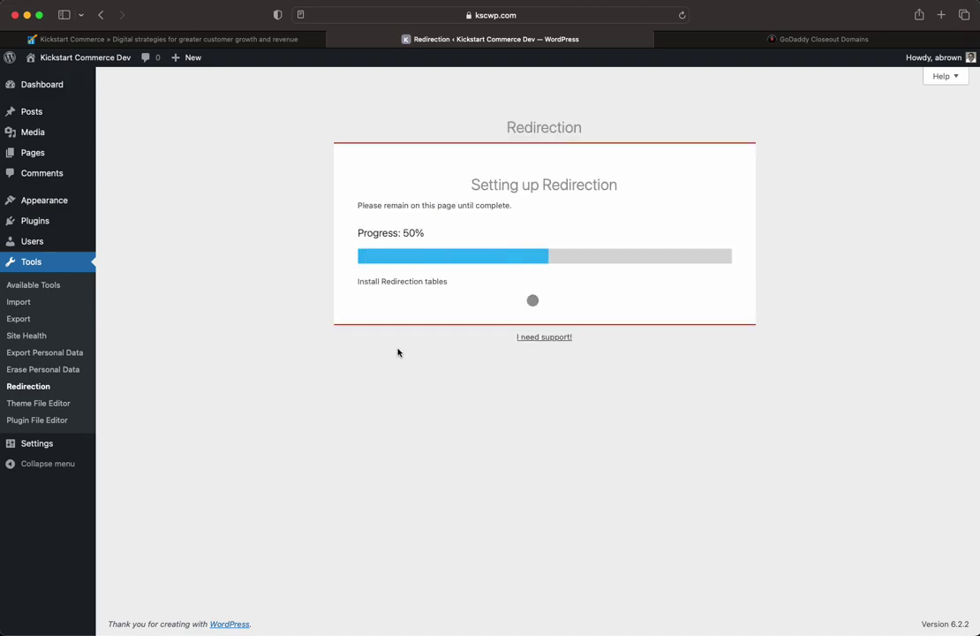
left_click(381, 308)
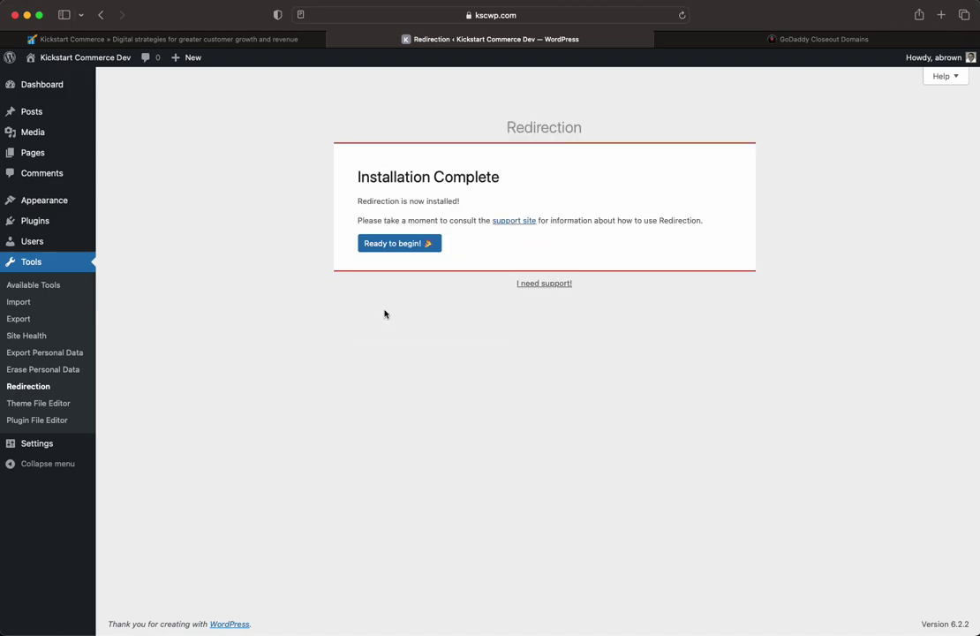
left_click(406, 249)
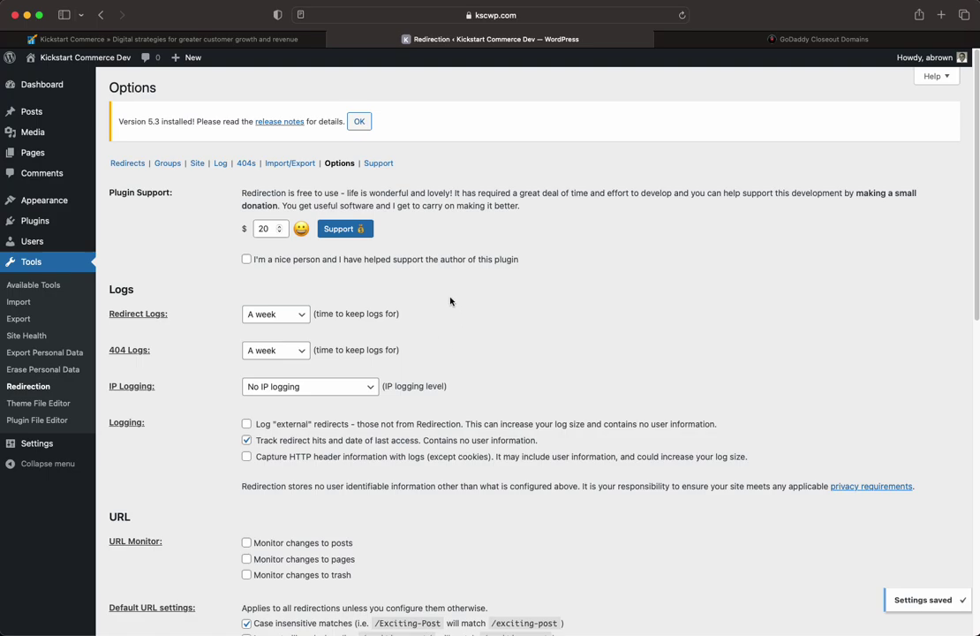
- Enter /past-due/ as the source URL of a new redirection
left_click(135, 165)
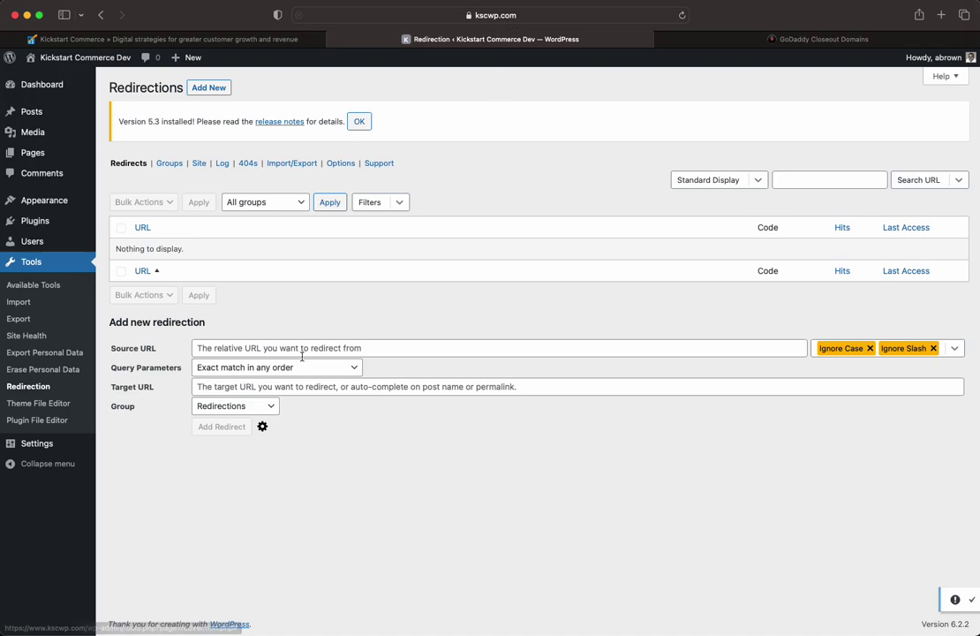
left_click(243, 349)
type("/past-due/")
key("Tab")
key("Tab")
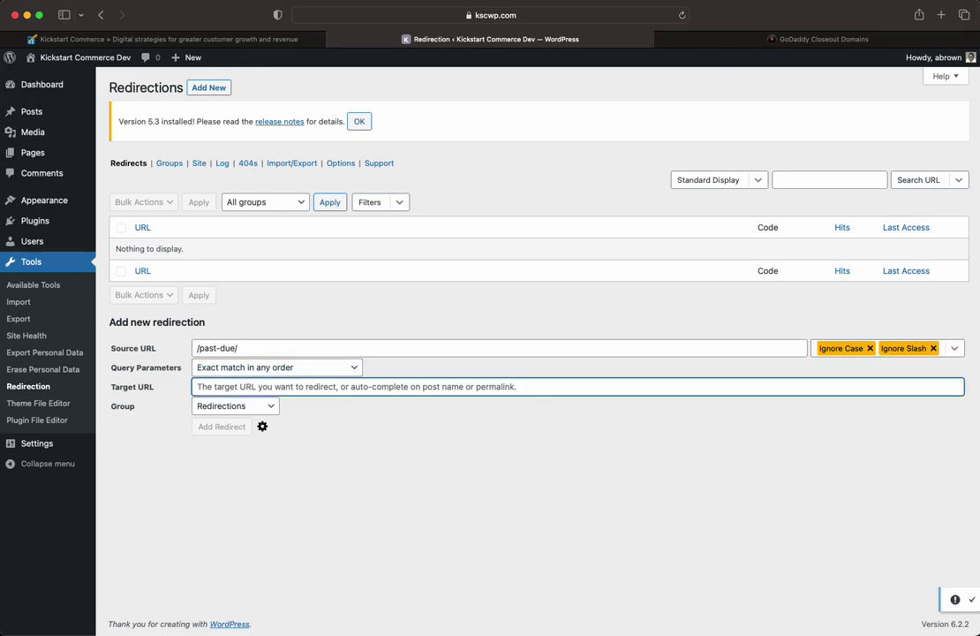
type("h")
key("BackSpace")
type("https:")
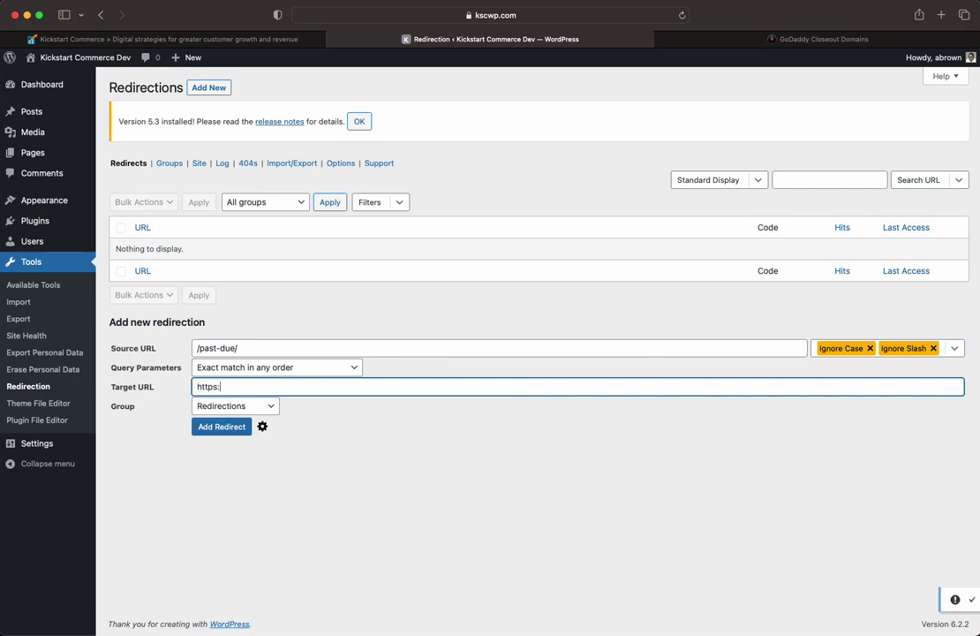
type("//")
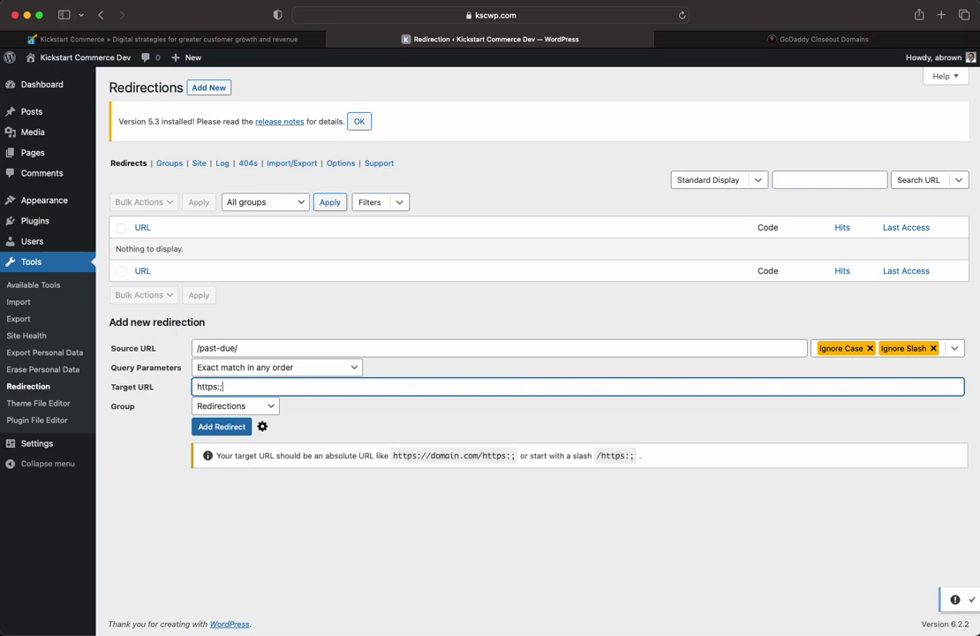
type("w")
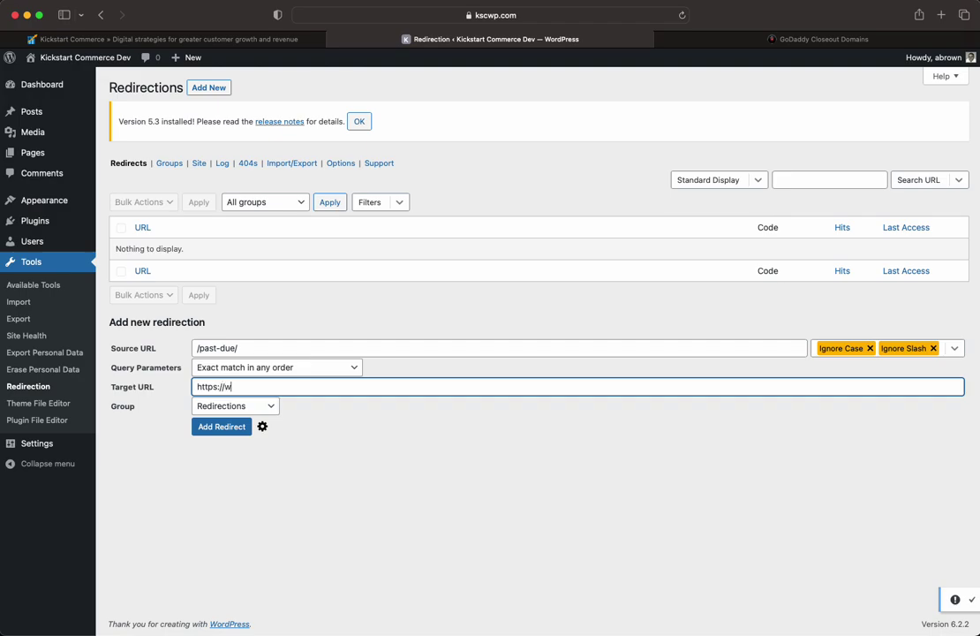
type("ww.kickstartcommerce.com/")
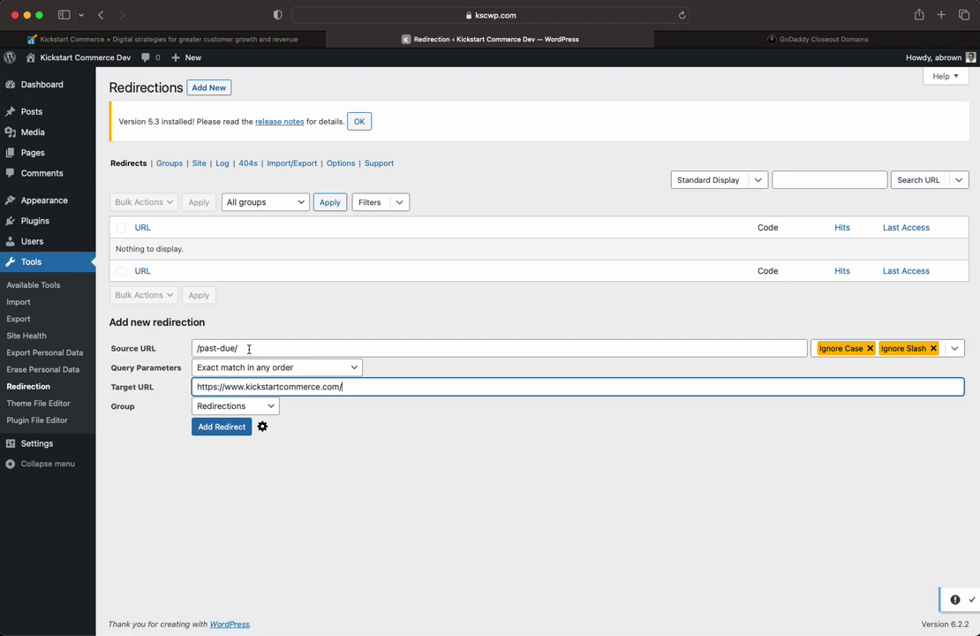
left_click(217, 429)
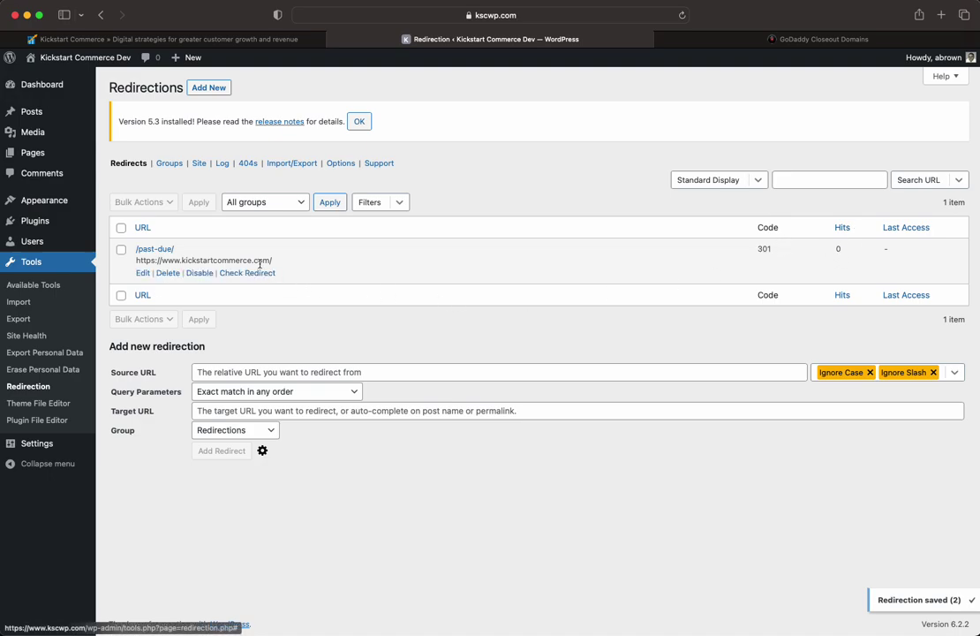
- Review the Redirection plugin's 404 error log alongside the GoDaddy closeout domain list
left_click(250, 163)
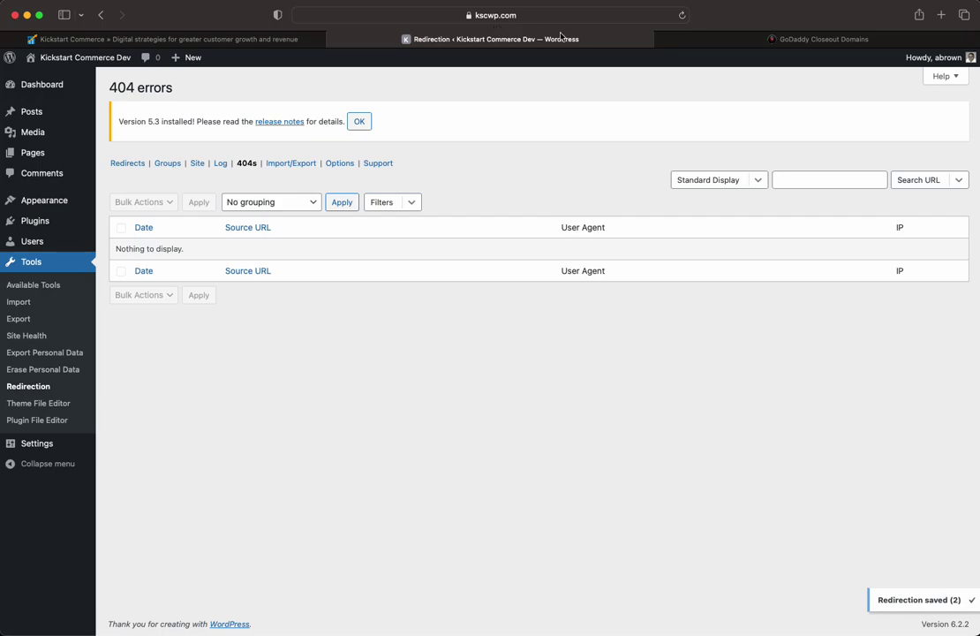
left_click(680, 39)
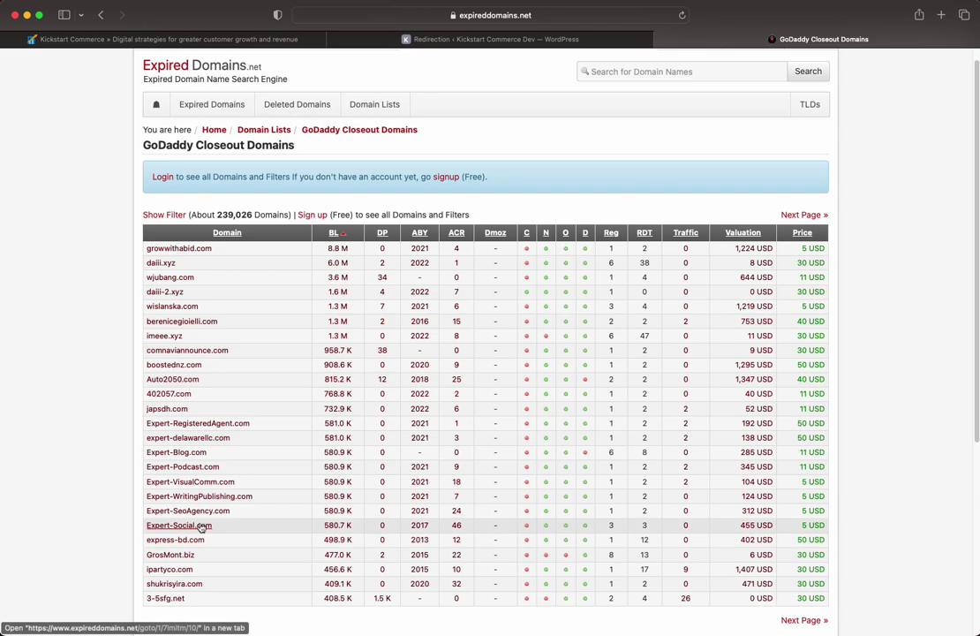
left_click(533, 38)
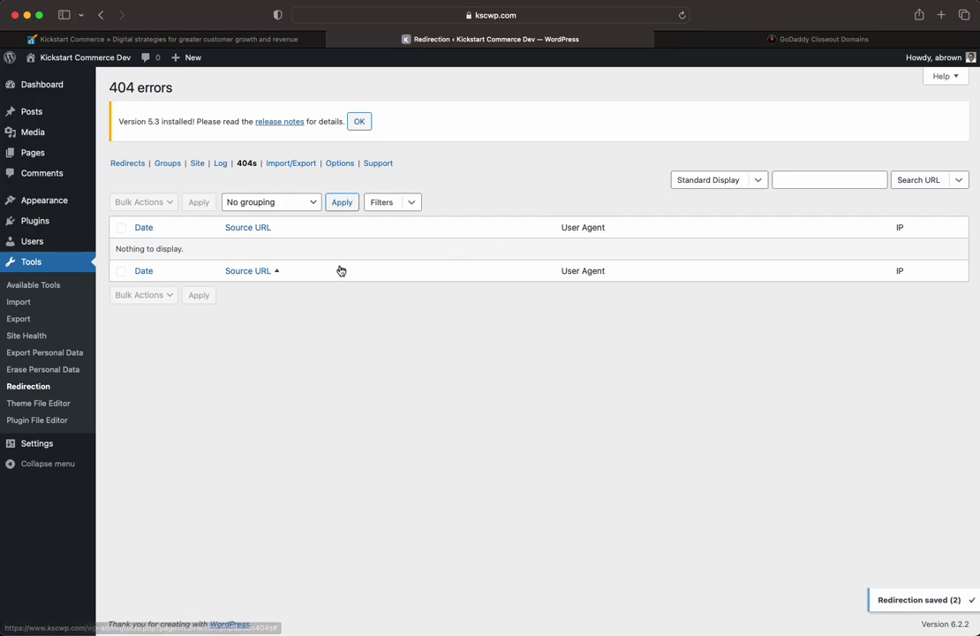
mouse_move(66, 160)
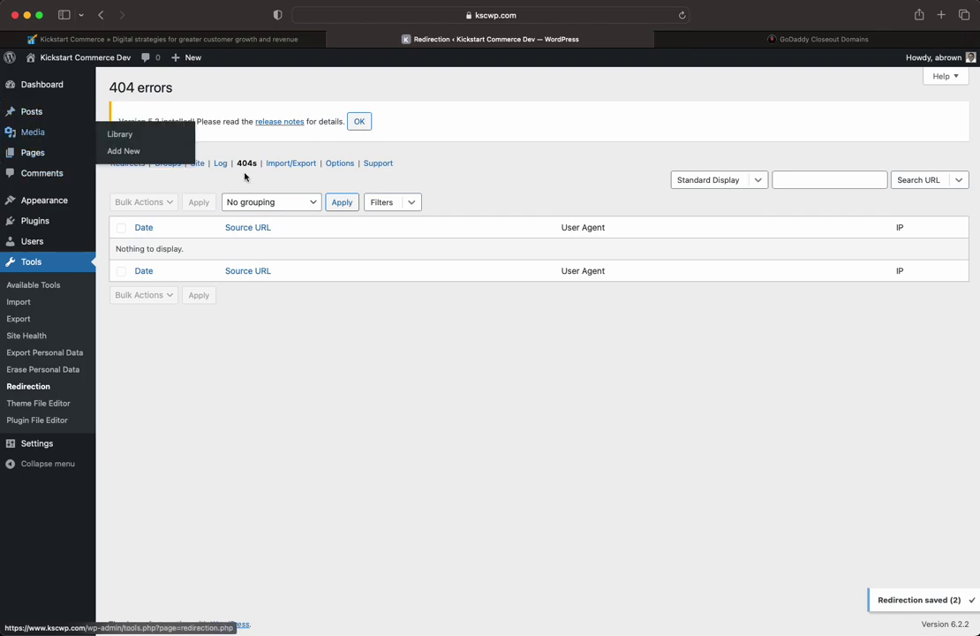
mouse_move(72, 116)
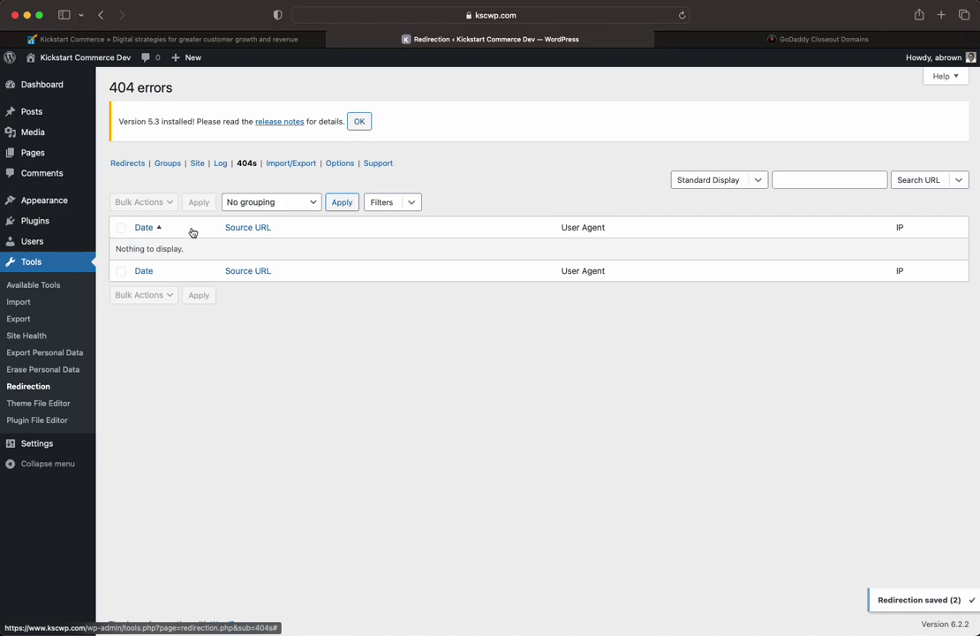
left_click(797, 39)
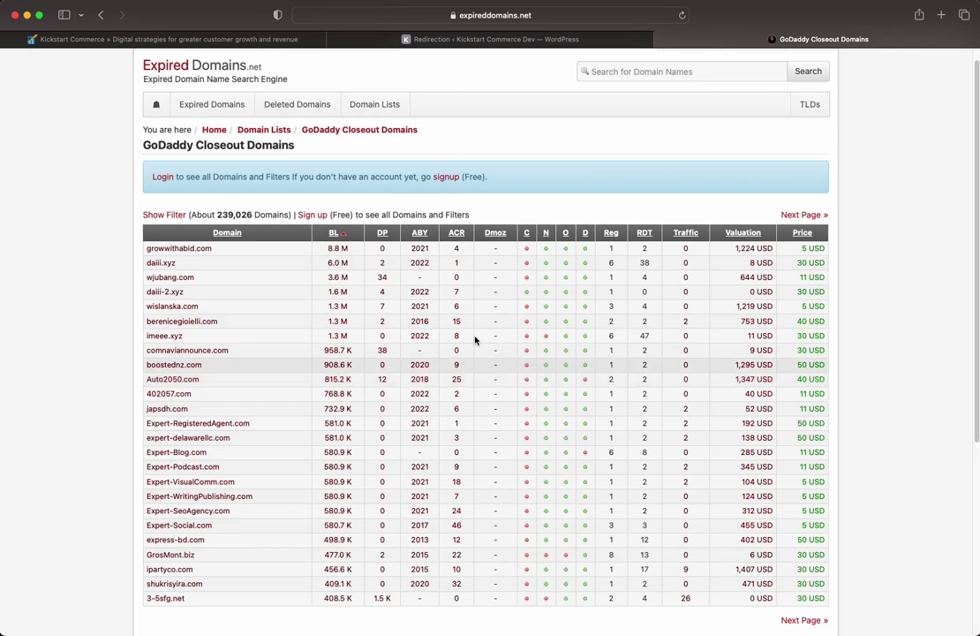
- Search Google in a new browser tab for site:benbrooklife.com and look through the domain's indexed pages
left_click(941, 15)
type("site:")
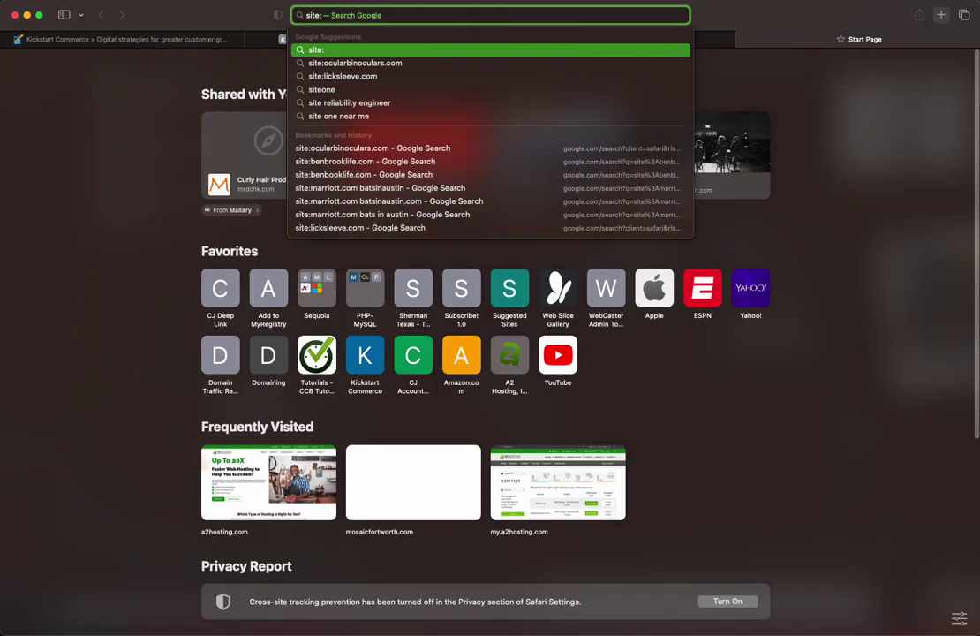
type("benb")
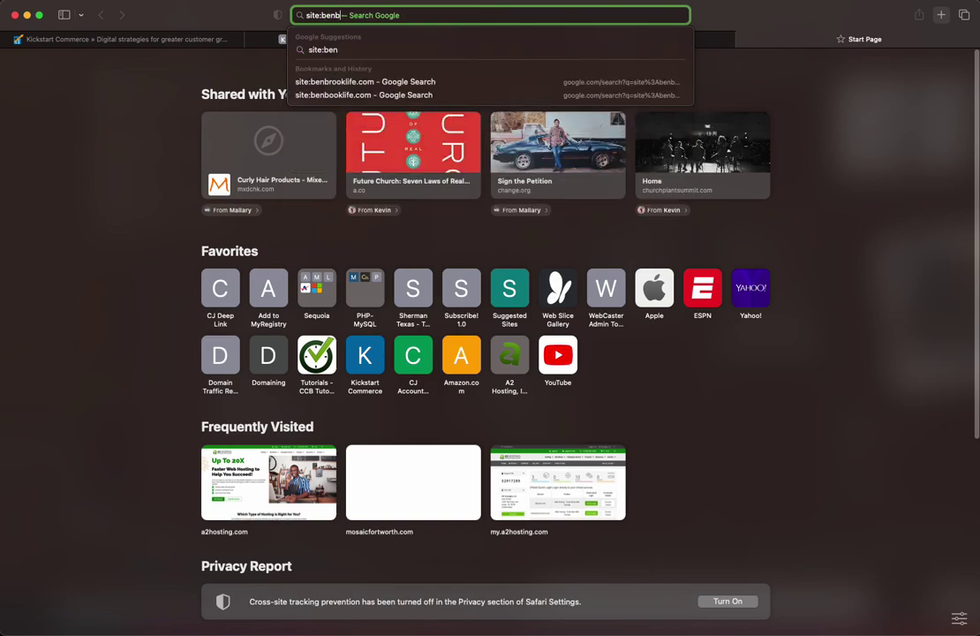
type("rooklife.com")
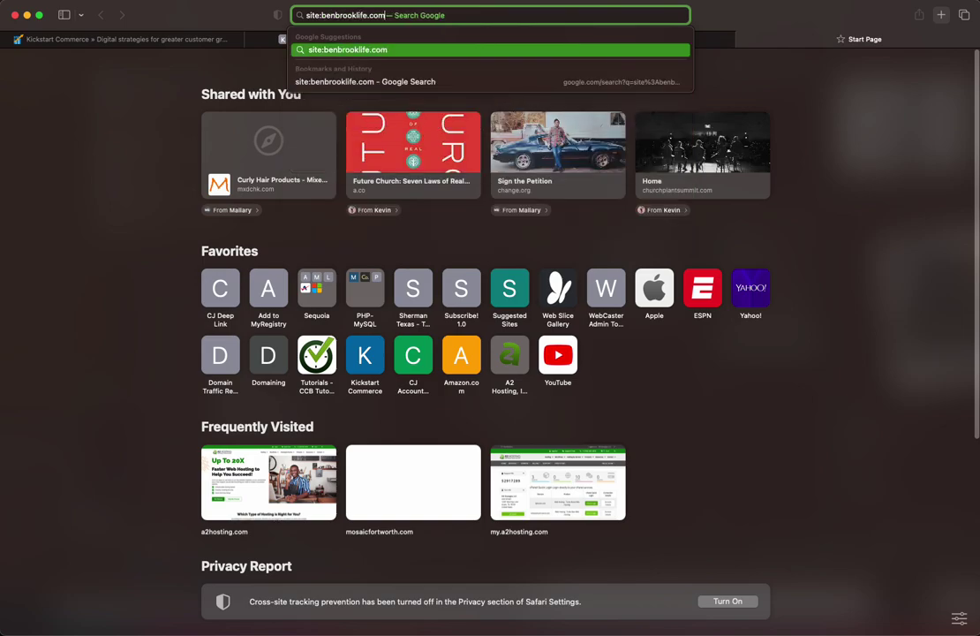
key("Return")
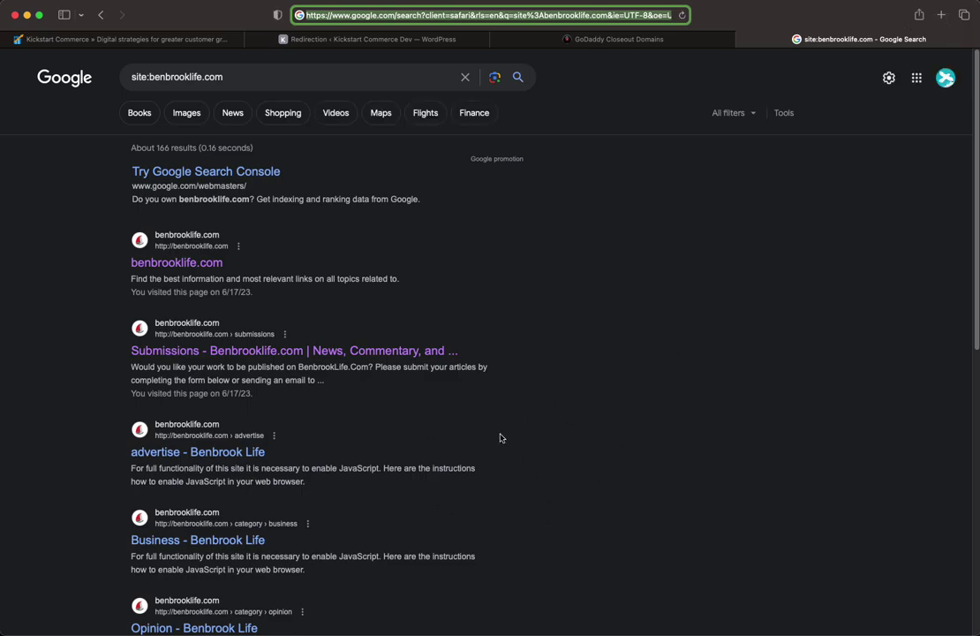
scroll(477, 446, "down", 1)
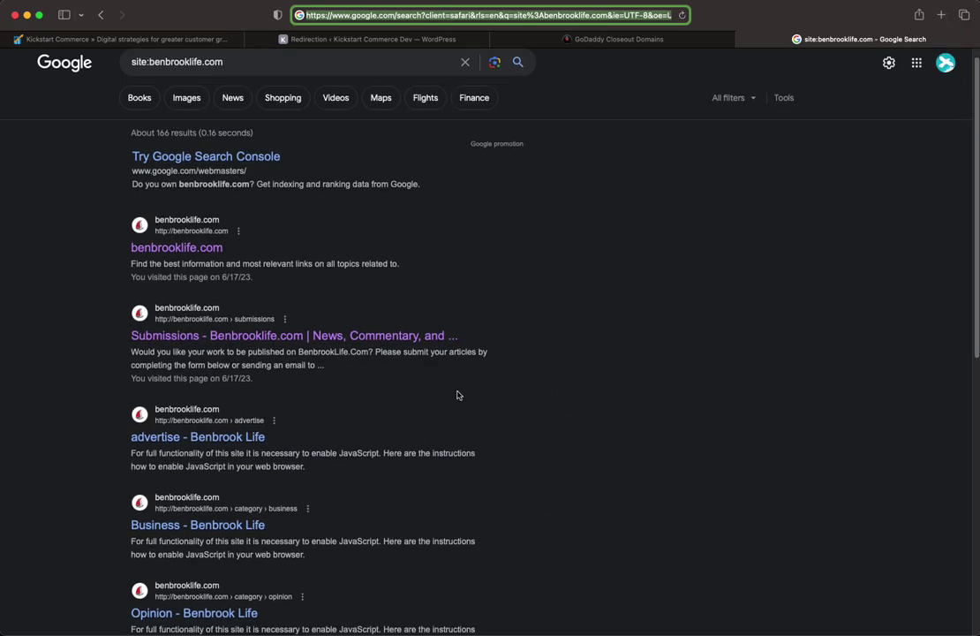
scroll(263, 360, "down", 1)
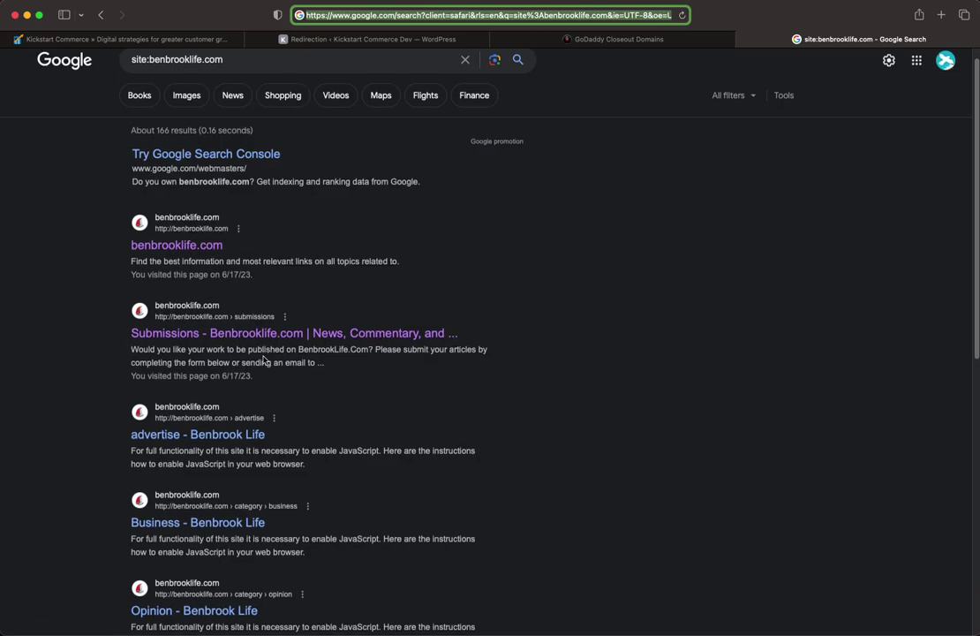
- Examine the indexed benbrooklife.com pages in the Google results and compare them with the Redirection plugin's 404 error log
scroll(264, 358, "down", 1)
scroll(311, 356, "down", 5)
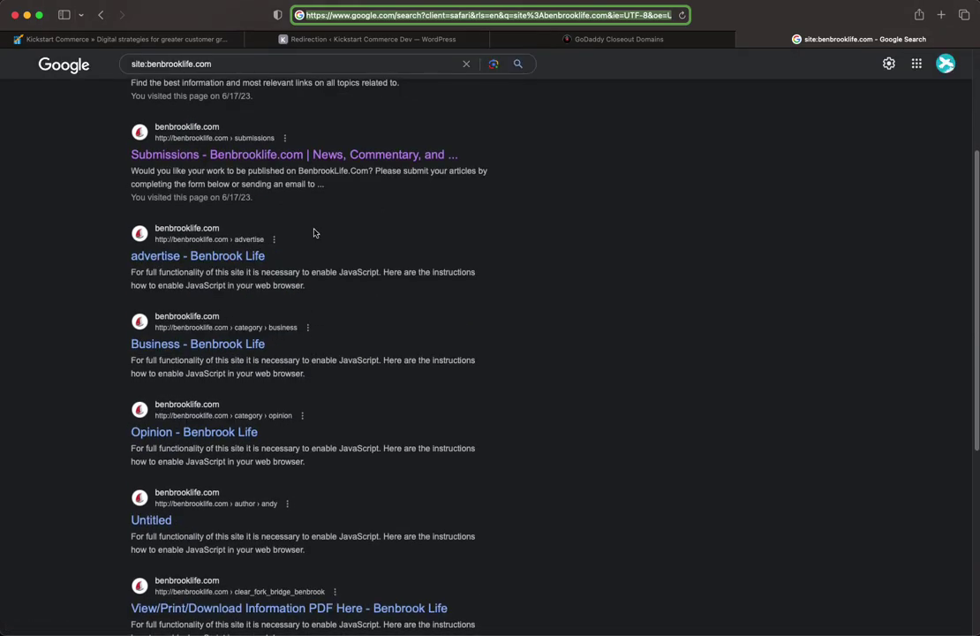
scroll(293, 274, "down", 3)
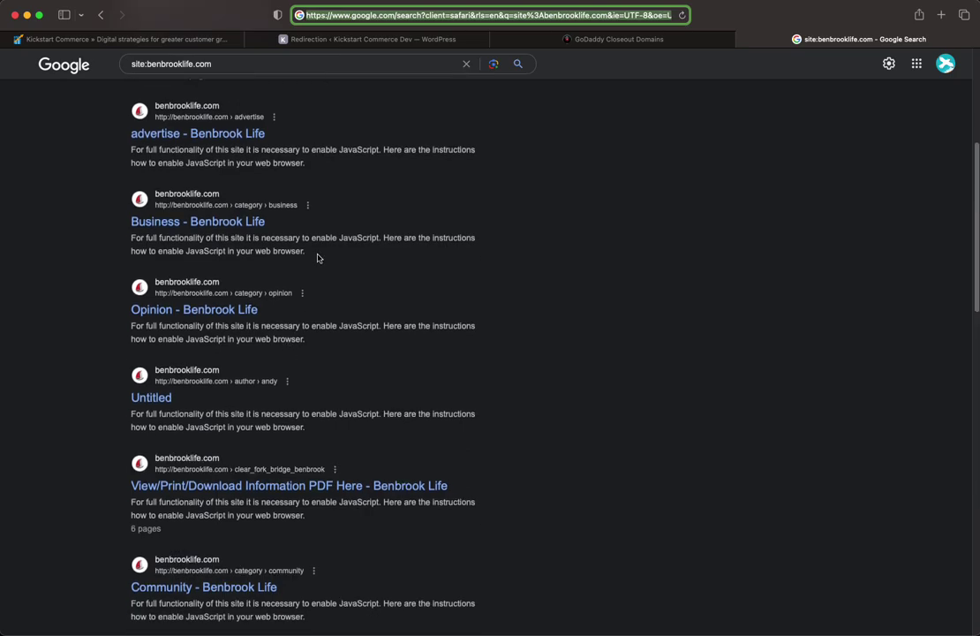
scroll(304, 444, "up", 6)
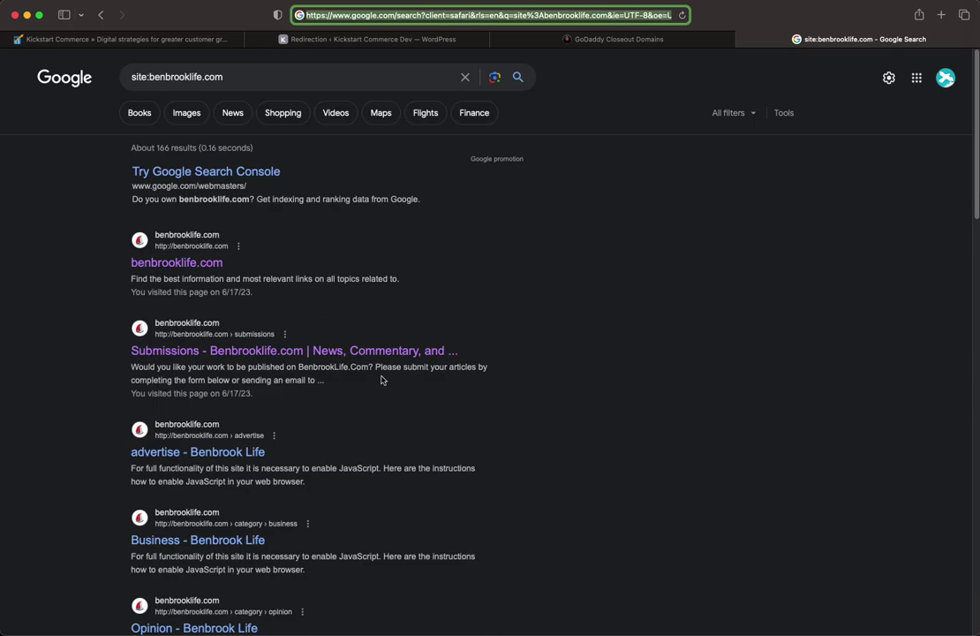
left_click(407, 39)
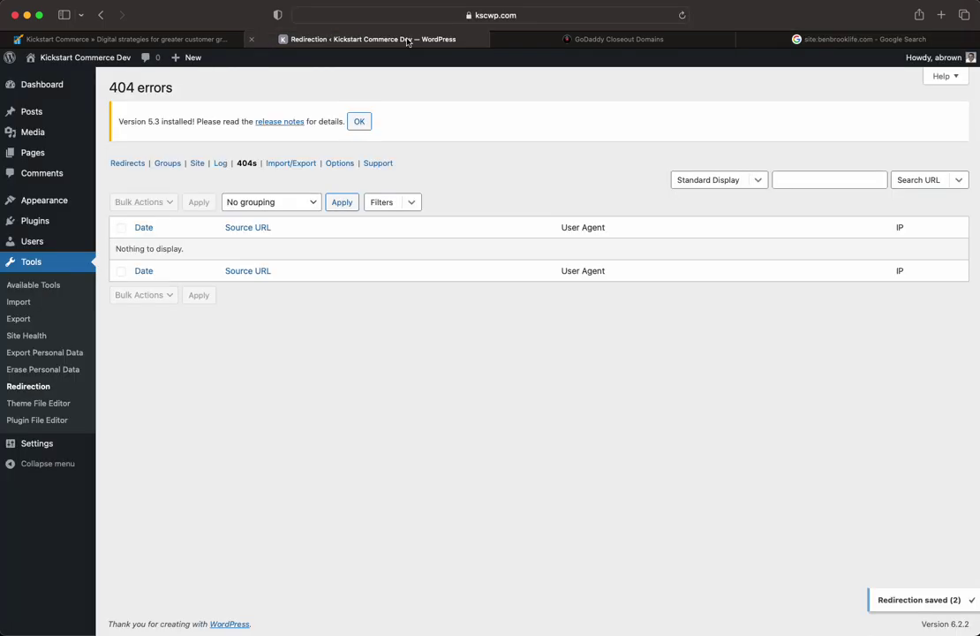
left_click(791, 42)
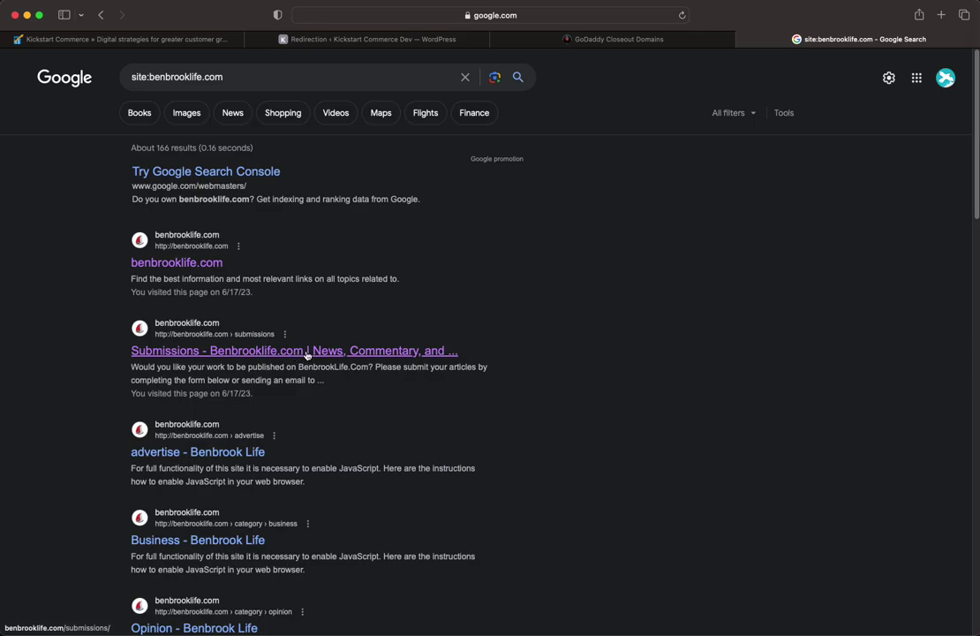
left_click(386, 41)
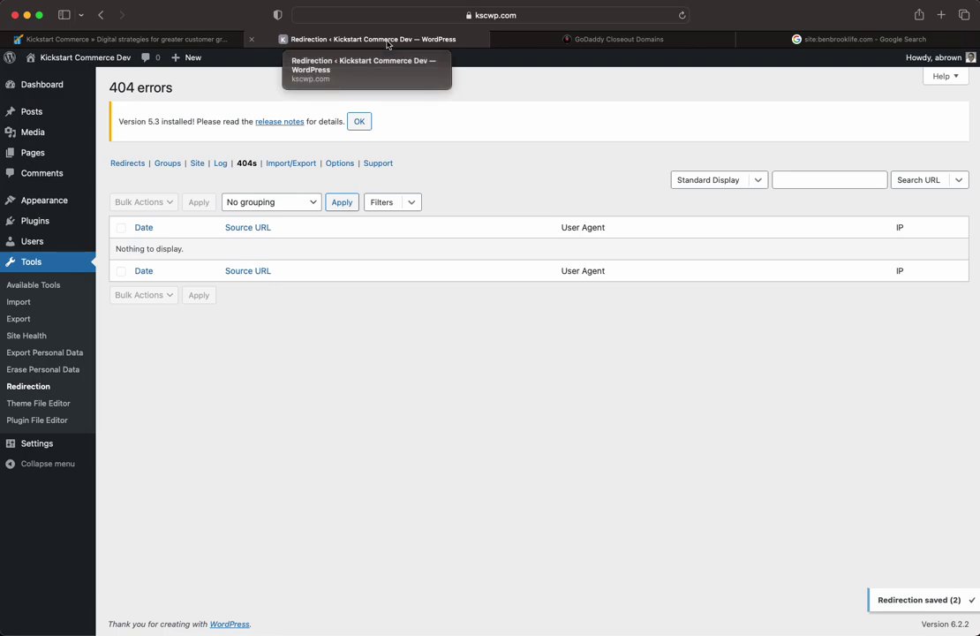